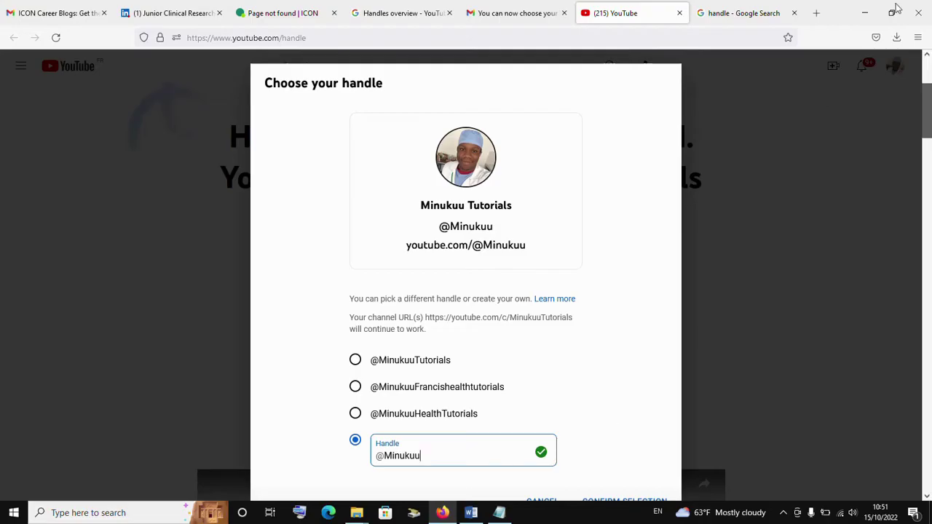
Confirm the custom handle already entered for the channel and dismiss the confirmation notice.
{"action": "left_click", "coordinate": [891, 13]}
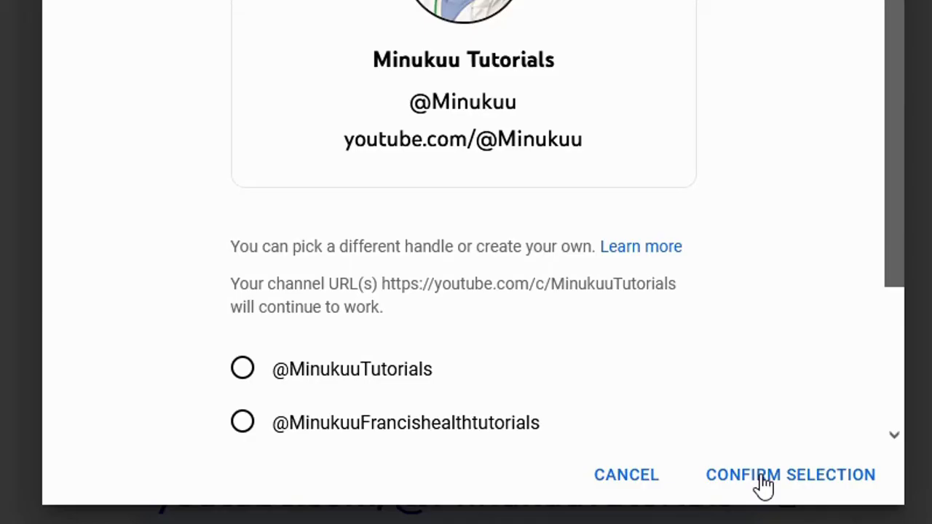
{"action": "left_click", "coordinate": [762, 477]}
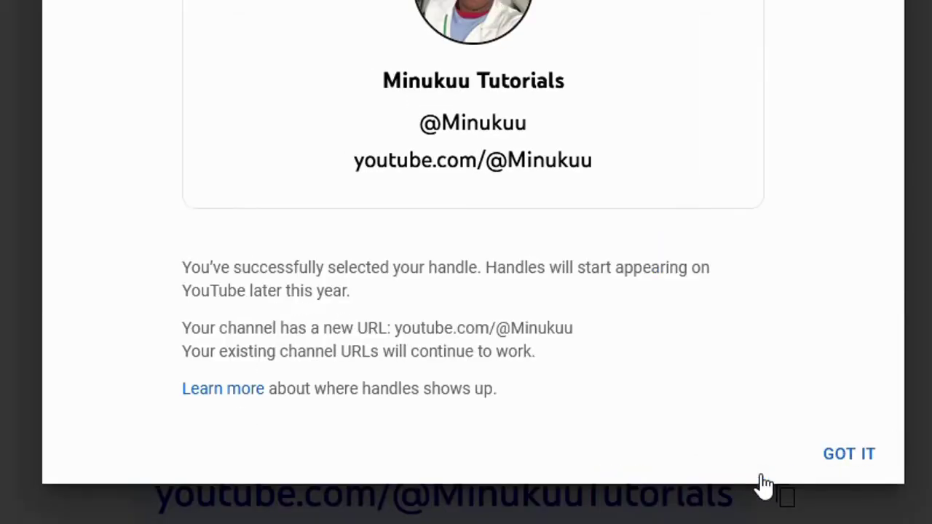
{"action": "left_click", "coordinate": [851, 457]}
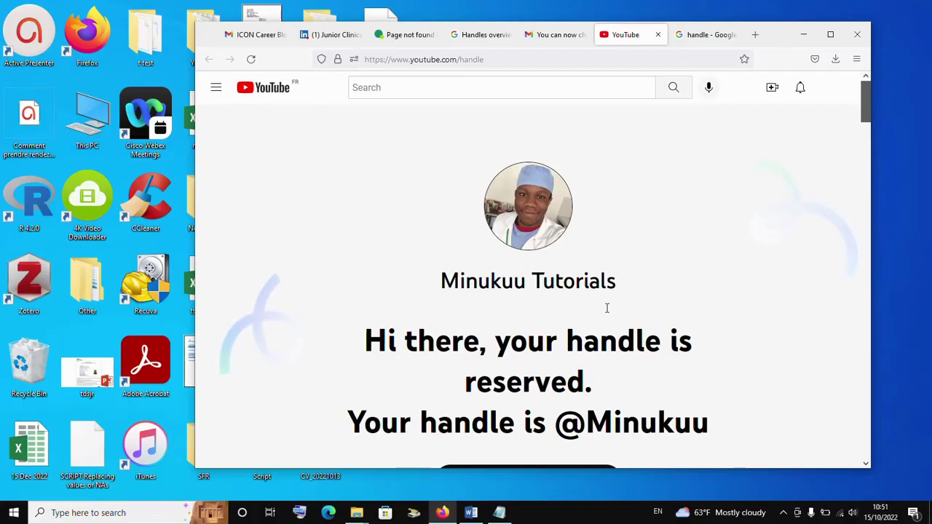
Compare the channel name with the reserved handle shown on the YouTube handle page.
{"action": "scroll", "coordinate": [606, 309], "scroll_direction": "down", "scroll_amount": 2}
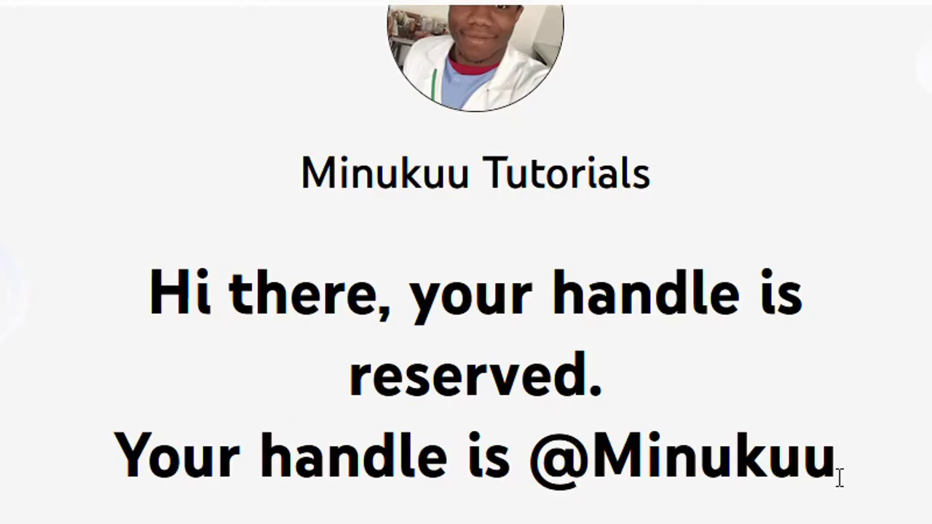
{"action": "scroll", "coordinate": [839, 477], "scroll_direction": "up", "scroll_amount": 2}
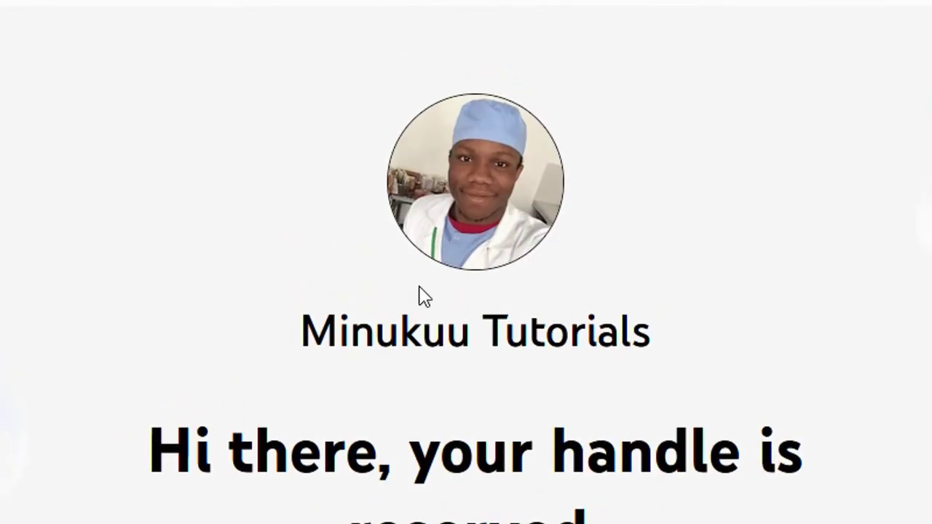
{"action": "left_click_drag", "start_coordinate": [308, 337], "coordinate": [656, 325]}
{"action": "left_click", "coordinate": [725, 371]}
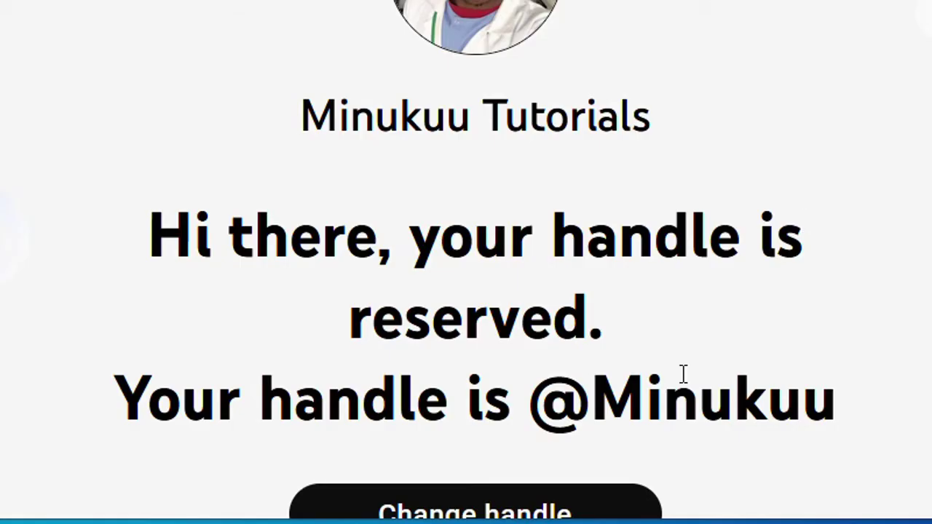
{"action": "scroll", "coordinate": [684, 375], "scroll_direction": "down", "scroll_amount": 2}
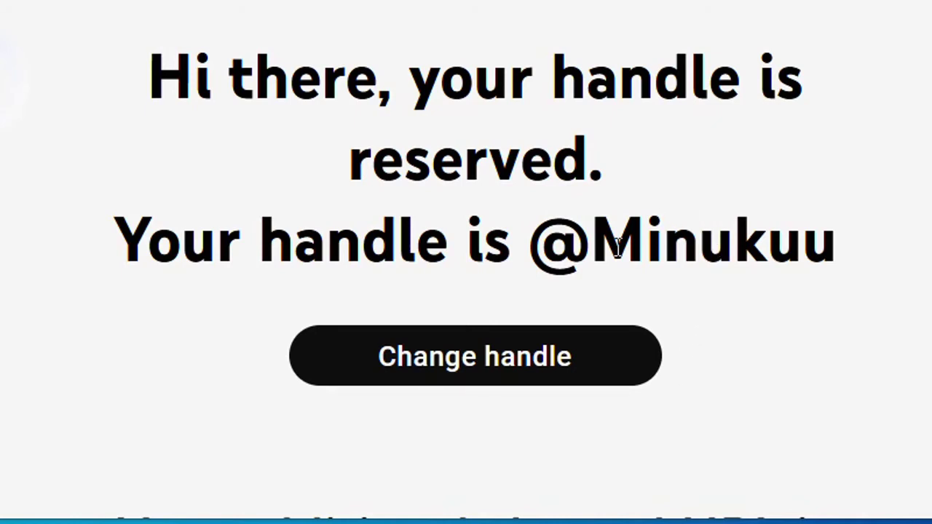
{"action": "left_click_drag", "start_coordinate": [592, 244], "coordinate": [828, 250]}
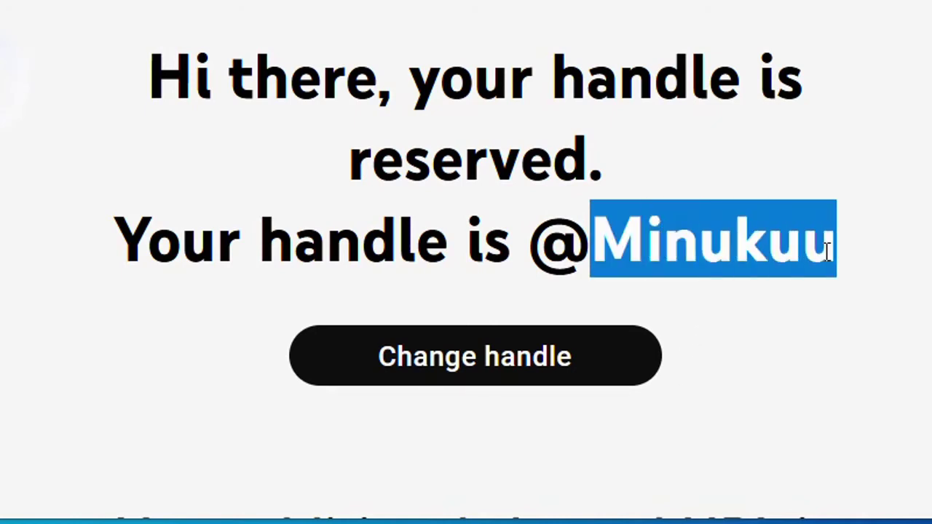
{"action": "left_click", "coordinate": [843, 252]}
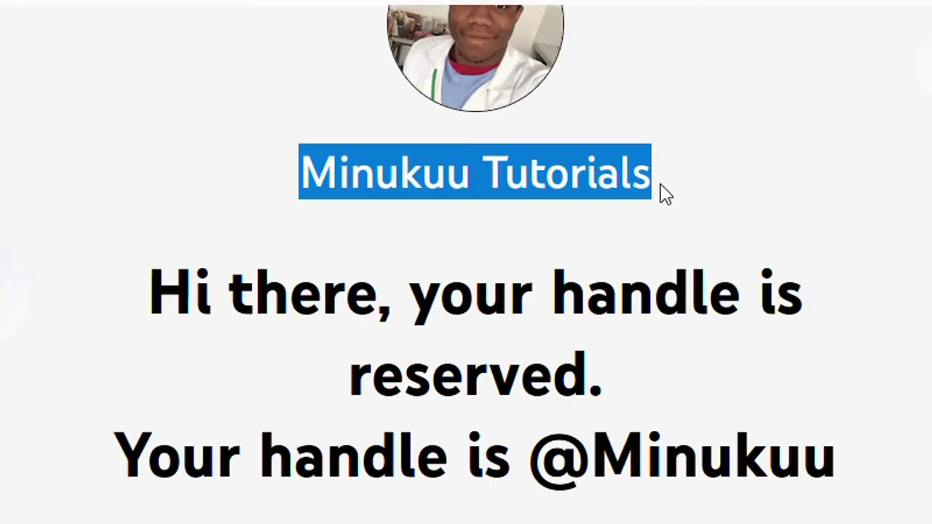
{"action": "left_click", "coordinate": [838, 469]}
{"action": "left_click_drag", "start_coordinate": [836, 467], "coordinate": [612, 459]}
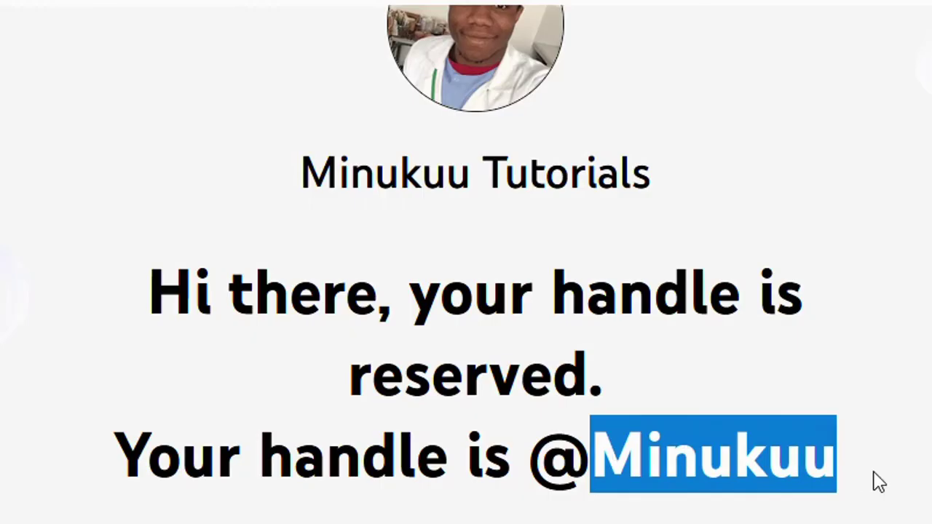
{"action": "left_click", "coordinate": [850, 472]}
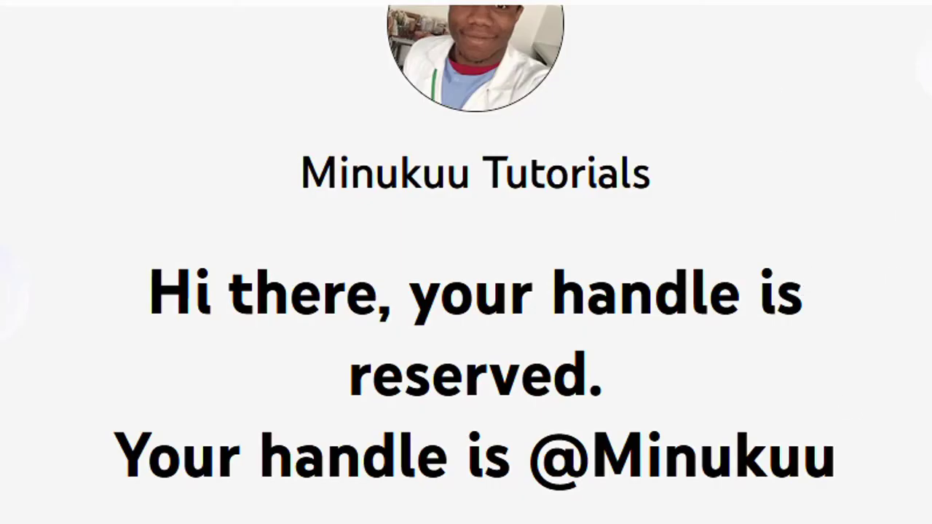
{"action": "scroll", "coordinate": [660, 231], "scroll_direction": "up", "scroll_amount": 1}
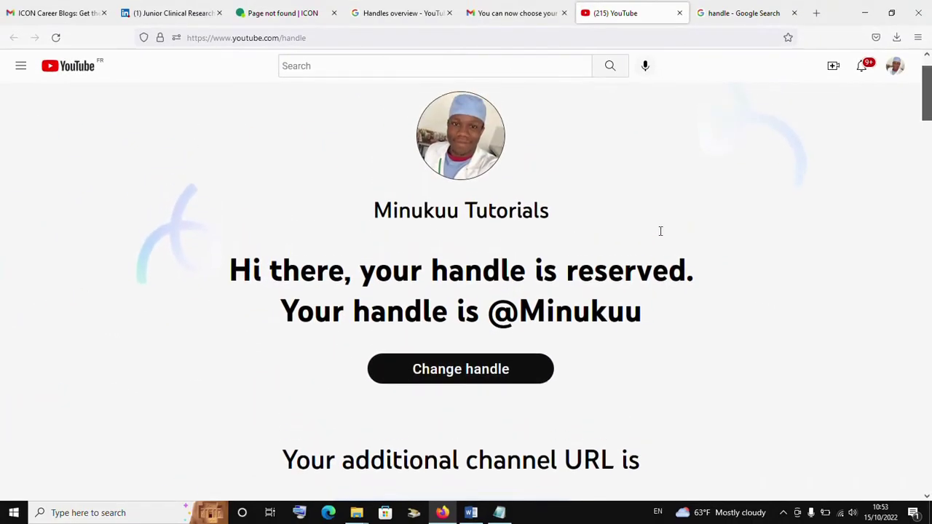
{"action": "scroll", "coordinate": [661, 231], "scroll_direction": "up", "scroll_amount": 1}
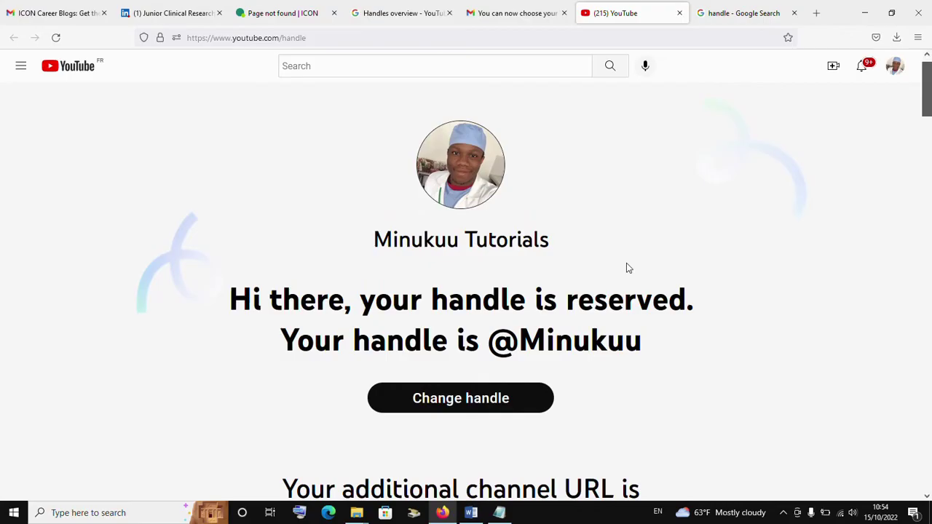
Open YouTube from Google's apps in the "handle" search tab and go to your own channel page.
{"action": "left_click", "coordinate": [752, 13]}
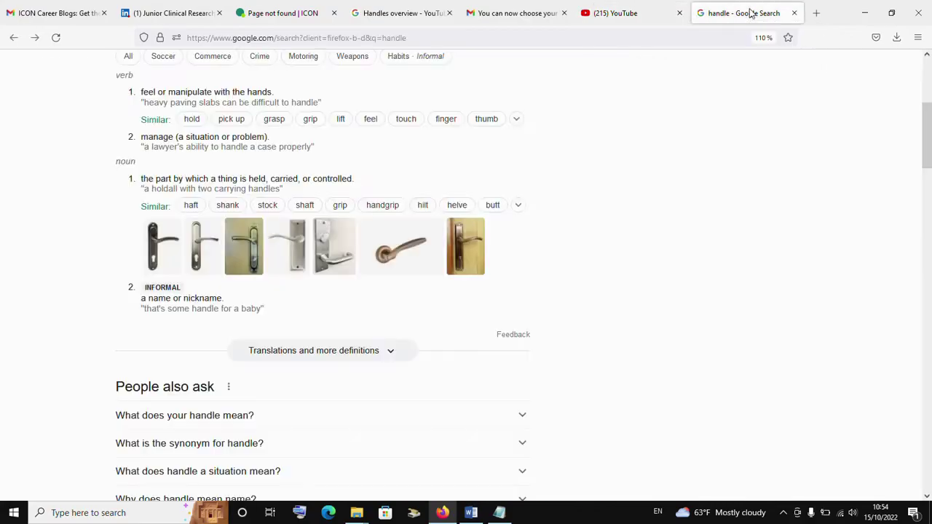
{"action": "left_click", "coordinate": [655, 37]}
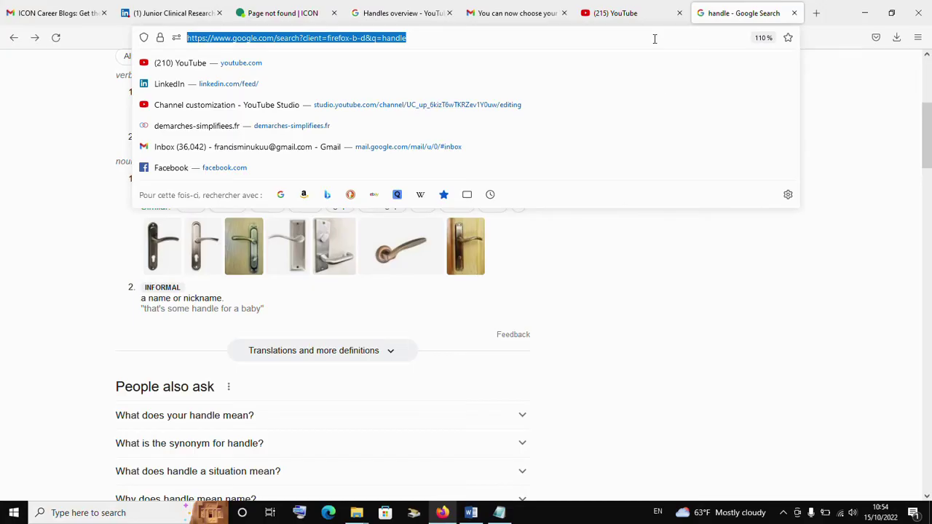
{"action": "left_click", "coordinate": [729, 270]}
{"action": "scroll", "coordinate": [729, 270], "scroll_direction": "up", "scroll_amount": 3}
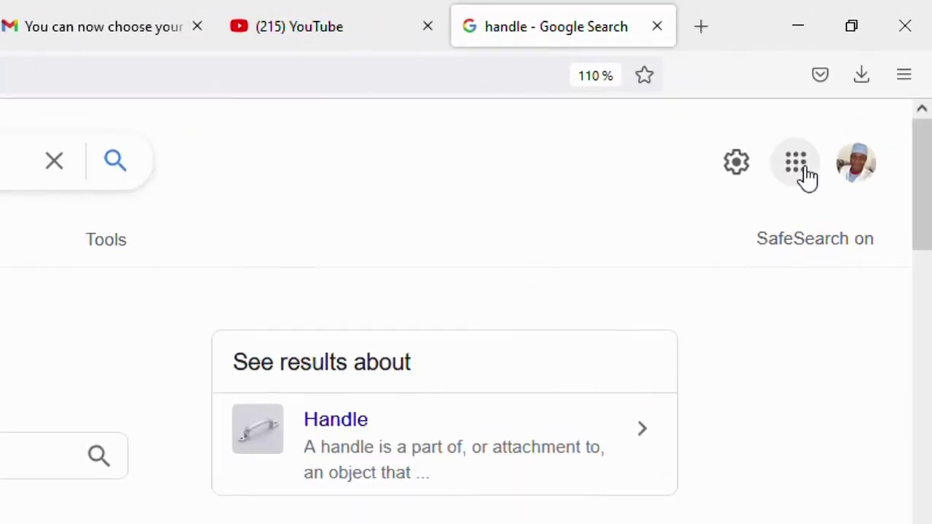
{"action": "left_click", "coordinate": [847, 108]}
{"action": "left_click", "coordinate": [833, 412]}
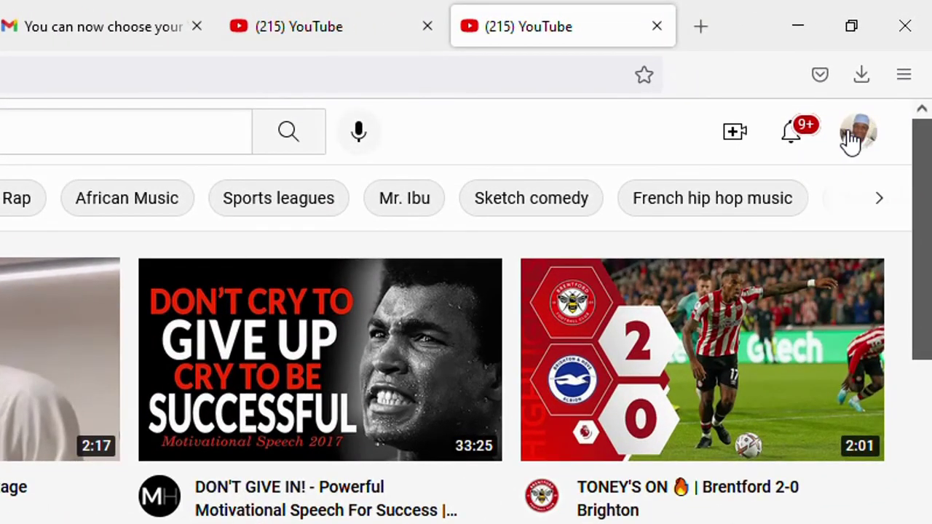
{"action": "left_click", "coordinate": [851, 140]}
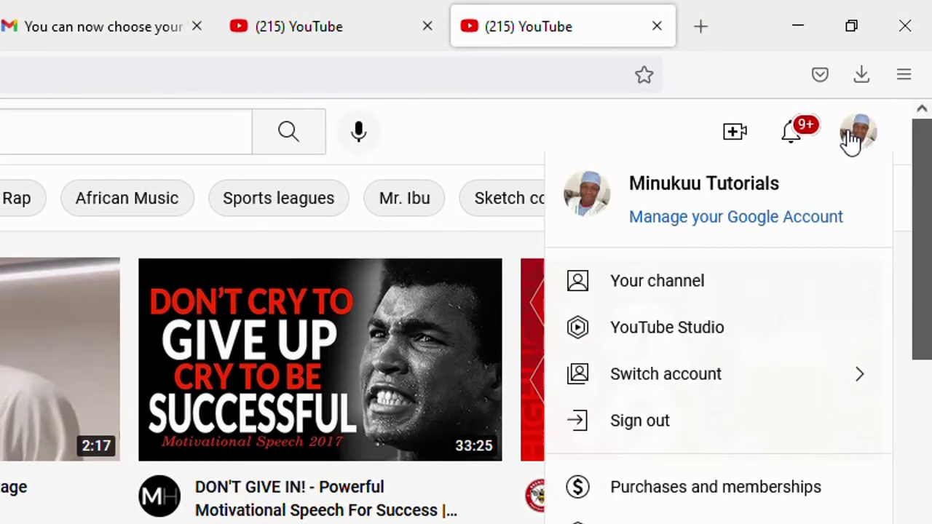
{"action": "left_click", "coordinate": [680, 288]}
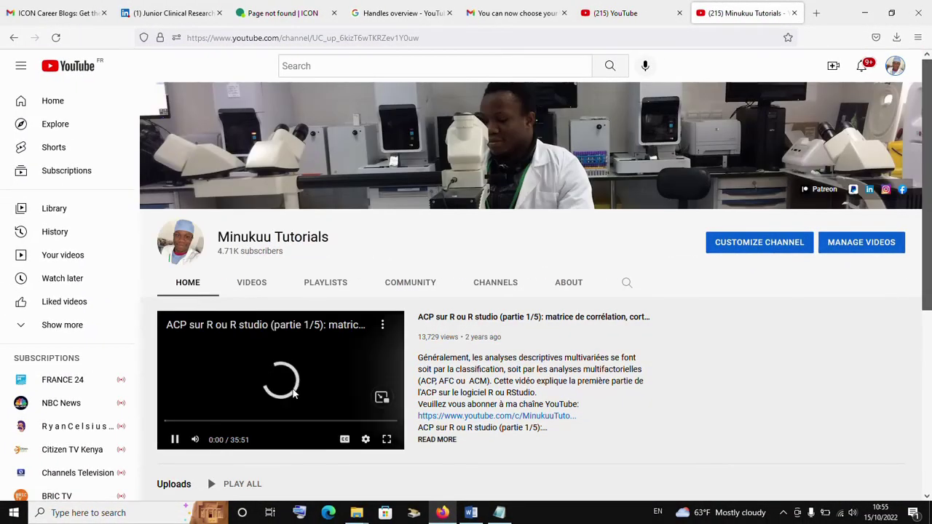
Pause the channel trailer and open the Basic info section of the channel customization.
{"action": "left_click", "coordinate": [294, 394]}
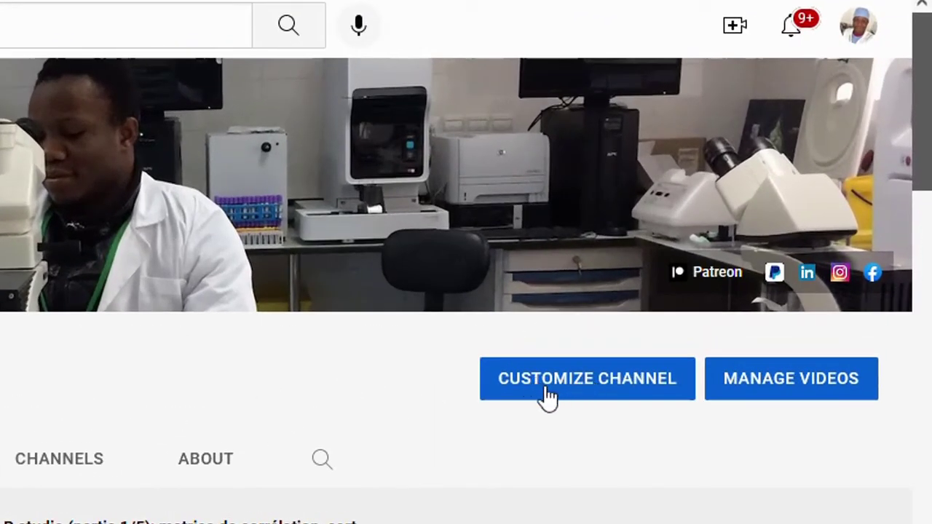
{"action": "left_click", "coordinate": [557, 392]}
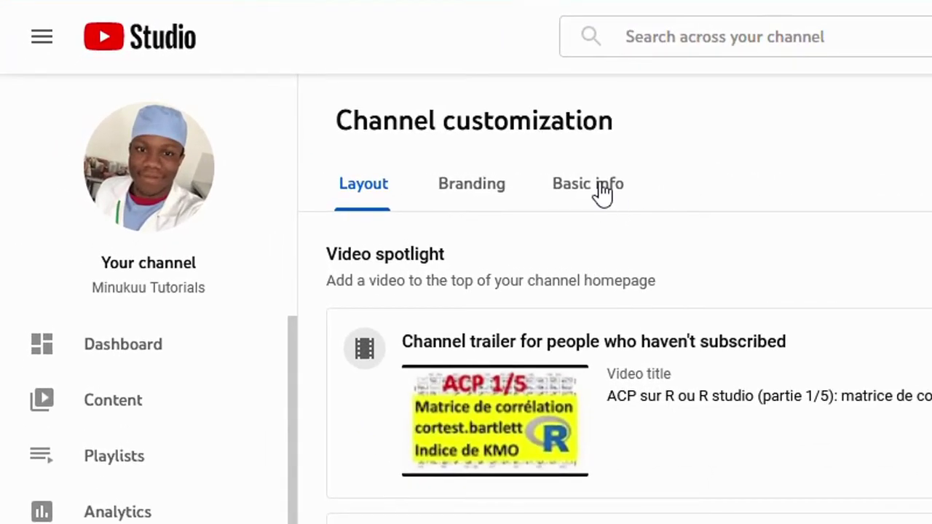
{"action": "left_click", "coordinate": [601, 194]}
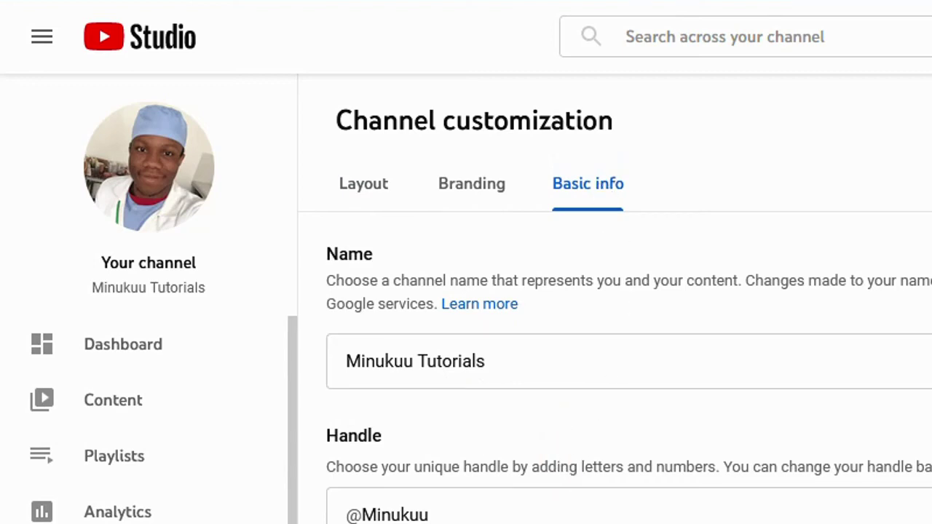
Review the channel name, handle and handle URL in the Basic info section.
{"action": "scroll", "coordinate": [500, 502], "scroll_direction": "down", "scroll_amount": 5}
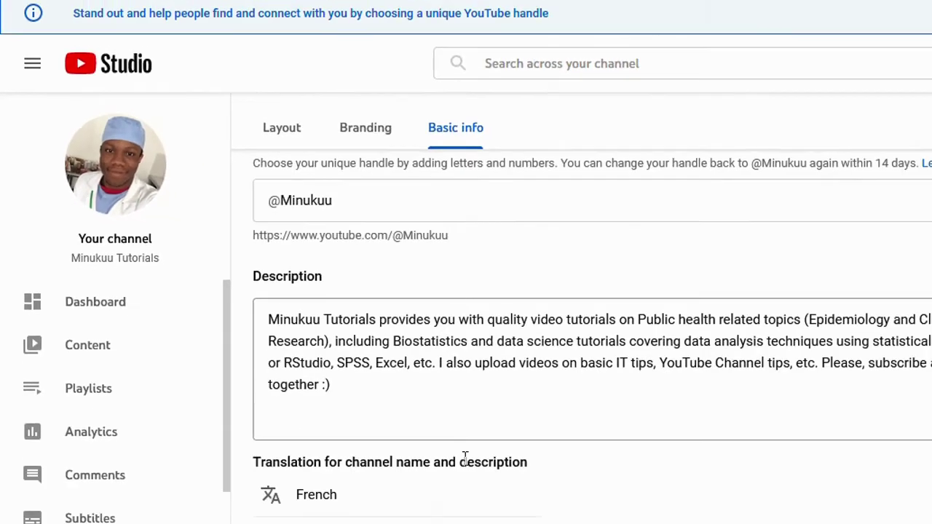
{"action": "scroll", "coordinate": [303, 352], "scroll_direction": "down", "scroll_amount": 2}
{"action": "scroll", "coordinate": [300, 352], "scroll_direction": "up", "scroll_amount": 4}
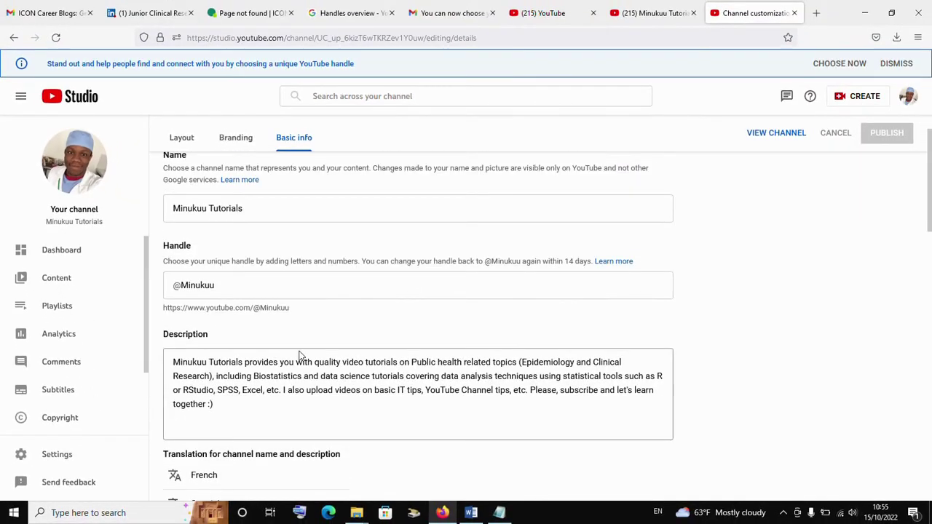
{"action": "scroll", "coordinate": [300, 355], "scroll_direction": "up", "scroll_amount": 1}
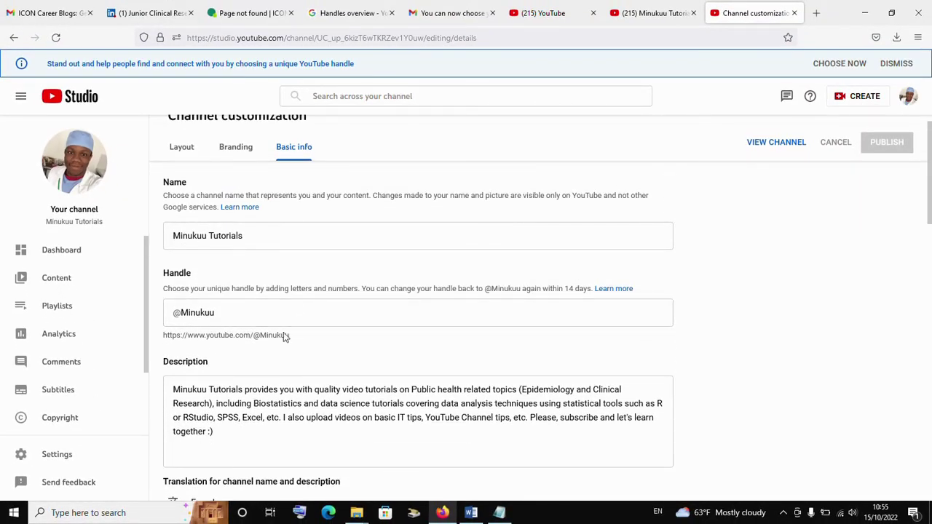
{"action": "scroll", "coordinate": [284, 333], "scroll_direction": "up", "scroll_amount": 1}
{"action": "scroll", "coordinate": [284, 333], "scroll_direction": "up", "scroll_amount": 1}
Examine the channel URL and custom URL, highlighting the custom URL's ending, and compare them with the handle URL.
{"action": "scroll", "coordinate": [284, 334], "scroll_direction": "down", "scroll_amount": 8}
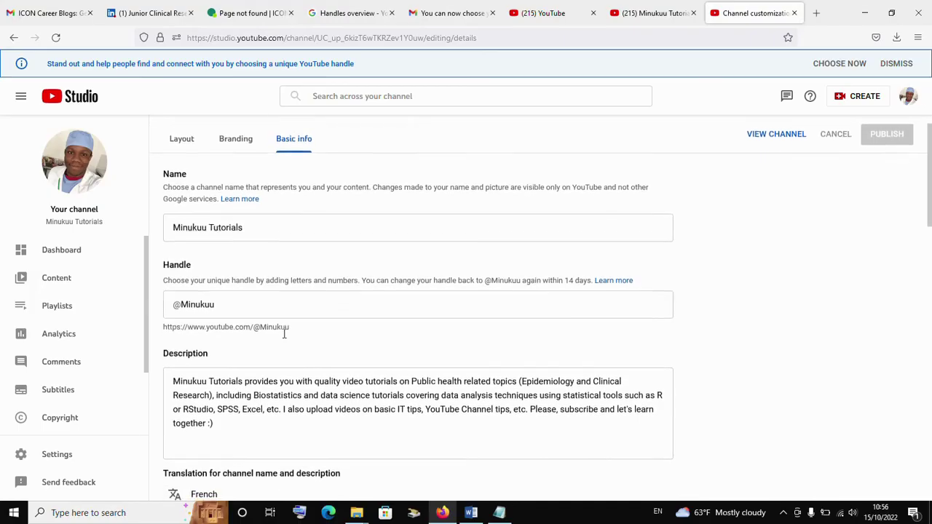
{"action": "scroll", "coordinate": [285, 335], "scroll_direction": "down", "scroll_amount": 2}
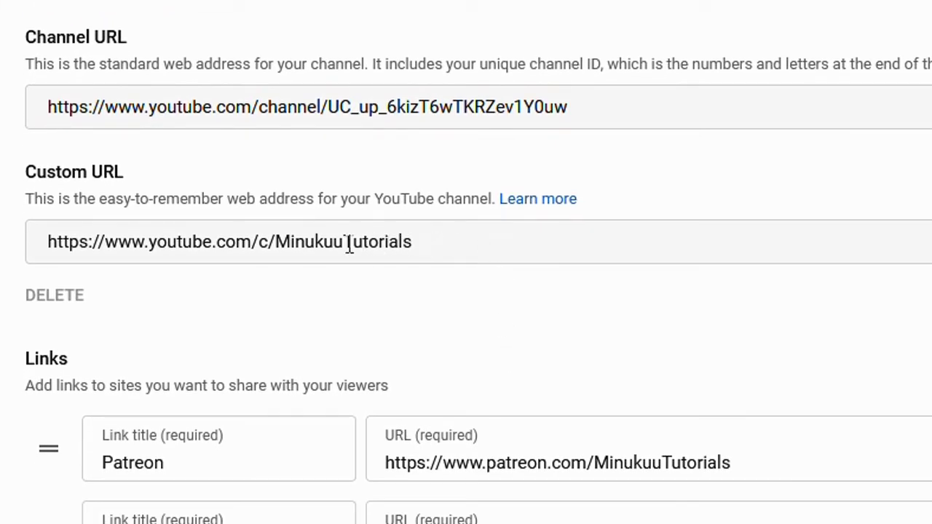
{"action": "triple_click", "coordinate": [422, 242]}
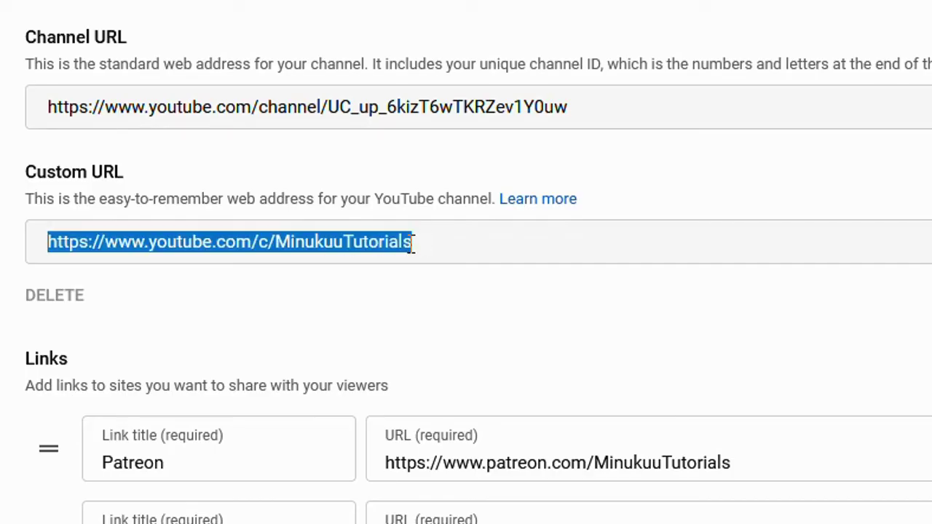
{"action": "left_click", "coordinate": [413, 244]}
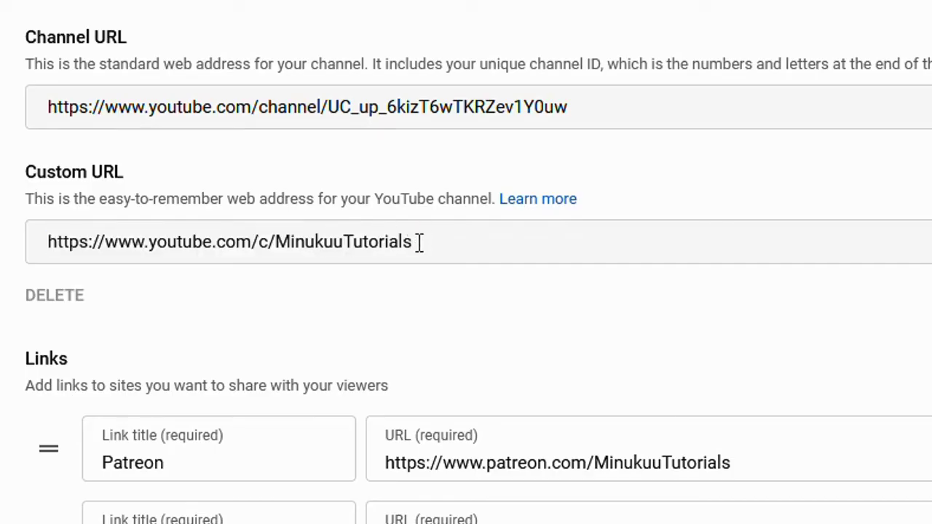
{"action": "left_click_drag", "start_coordinate": [419, 243], "coordinate": [277, 241]}
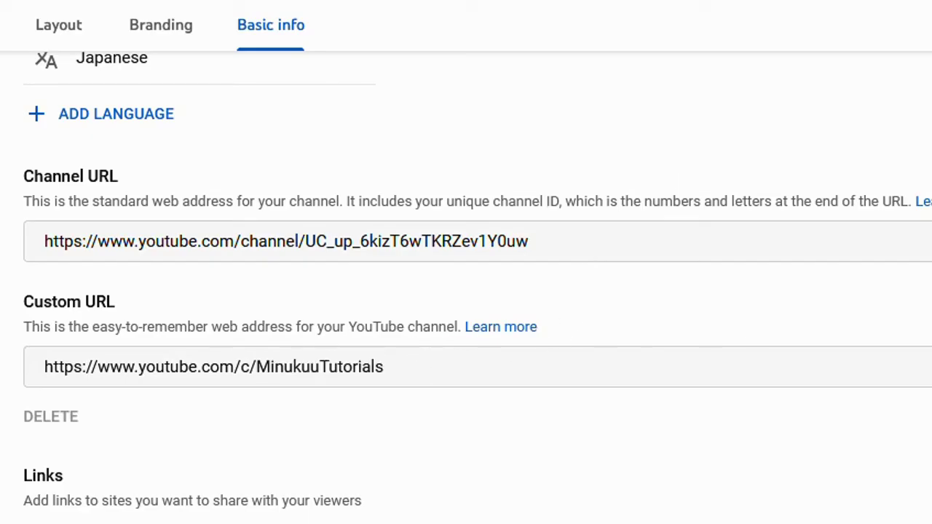
{"action": "scroll", "coordinate": [466, 284], "scroll_direction": "up", "scroll_amount": 5}
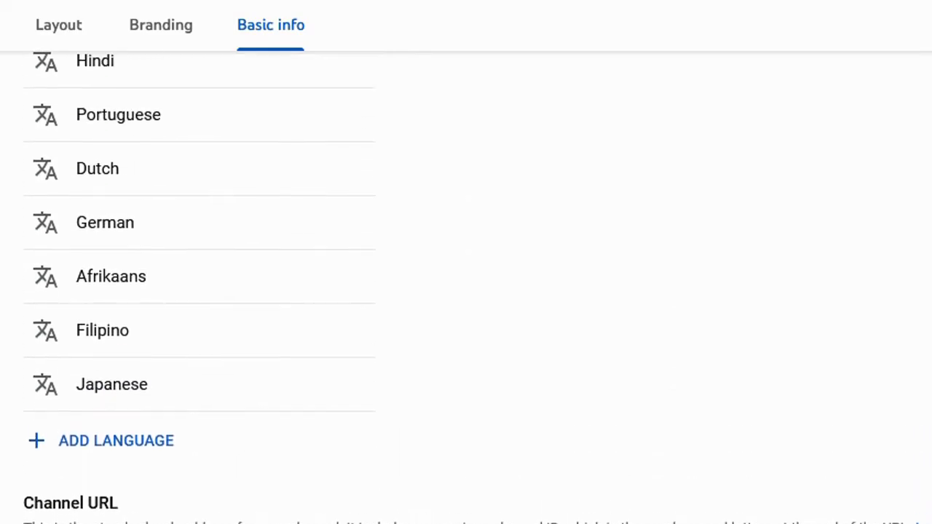
{"action": "scroll", "coordinate": [466, 291], "scroll_direction": "down", "scroll_amount": 2}
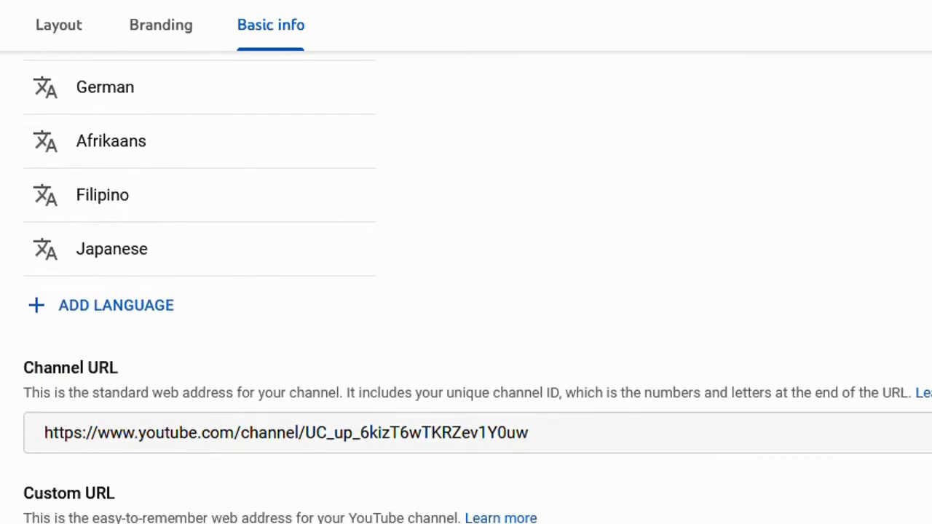
{"action": "scroll", "coordinate": [200, 288], "scroll_direction": "up", "scroll_amount": 8}
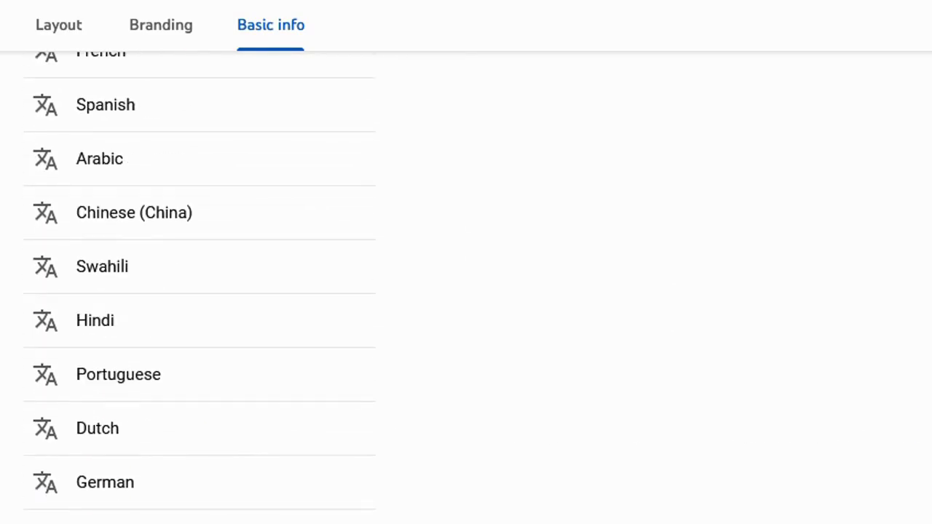
{"action": "scroll", "coordinate": [466, 284], "scroll_direction": "up", "scroll_amount": 2}
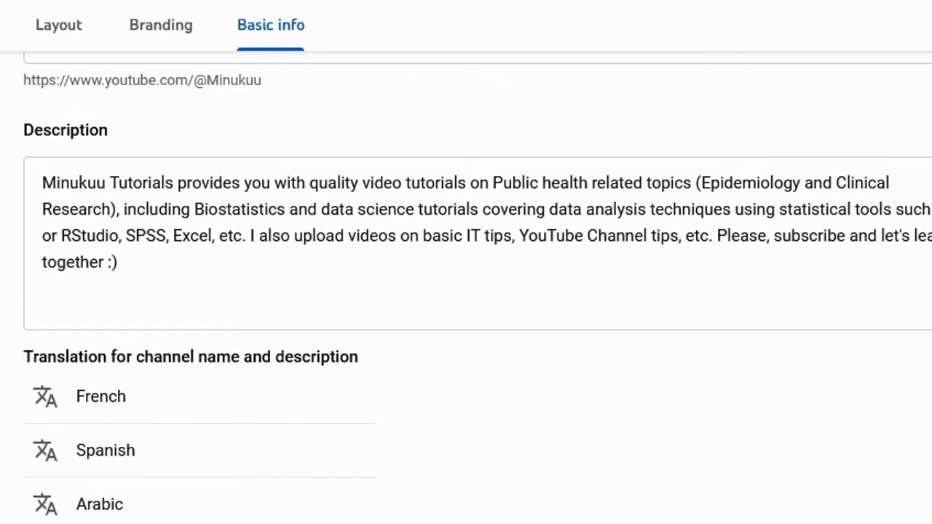
{"action": "scroll", "coordinate": [466, 291], "scroll_direction": "up", "scroll_amount": 2}
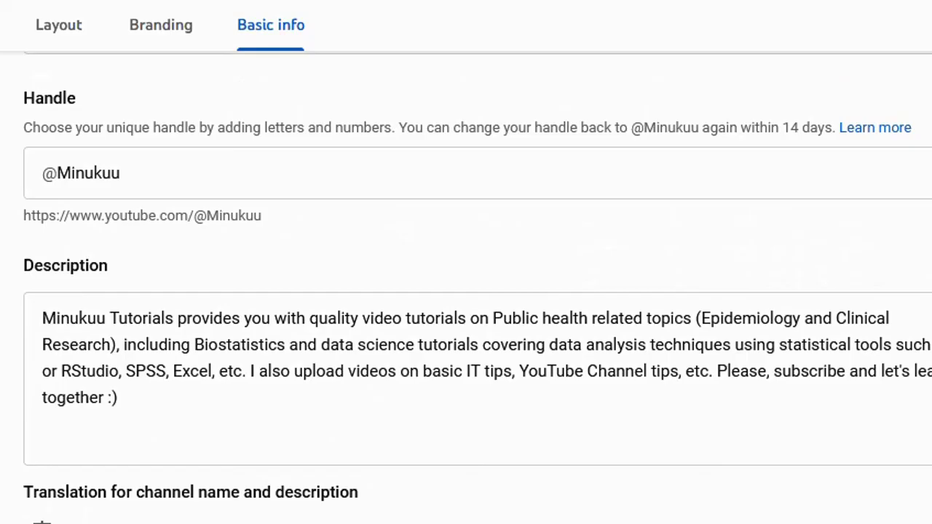
Review the handle URL beneath the handle, highlighting the handle name at its end.
{"action": "scroll", "coordinate": [466, 291], "scroll_direction": "up", "scroll_amount": 3}
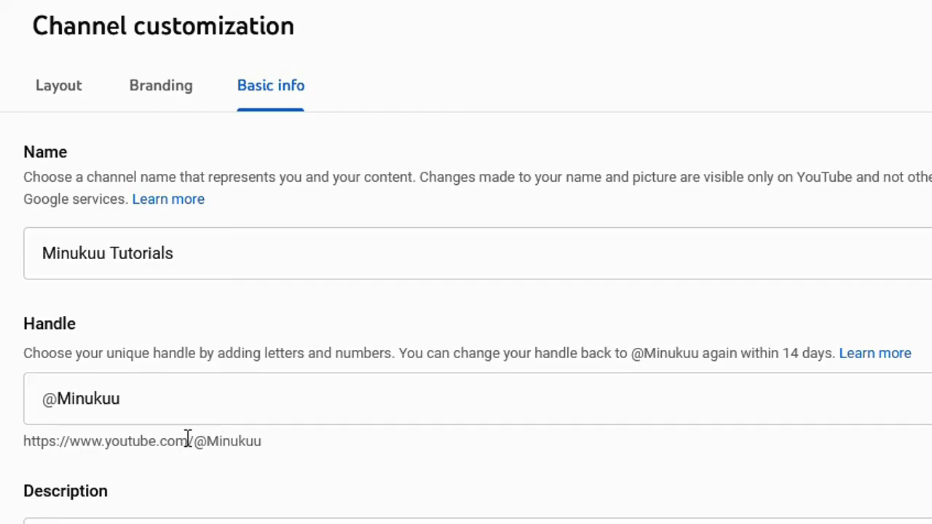
{"action": "left_click_drag", "start_coordinate": [264, 441], "coordinate": [216, 444]}
{"action": "left_click", "coordinate": [217, 443]}
Try extending the channel handle to MinukuuT, and replace it with the shorter handle MT.
{"action": "left_click", "coordinate": [128, 399]}
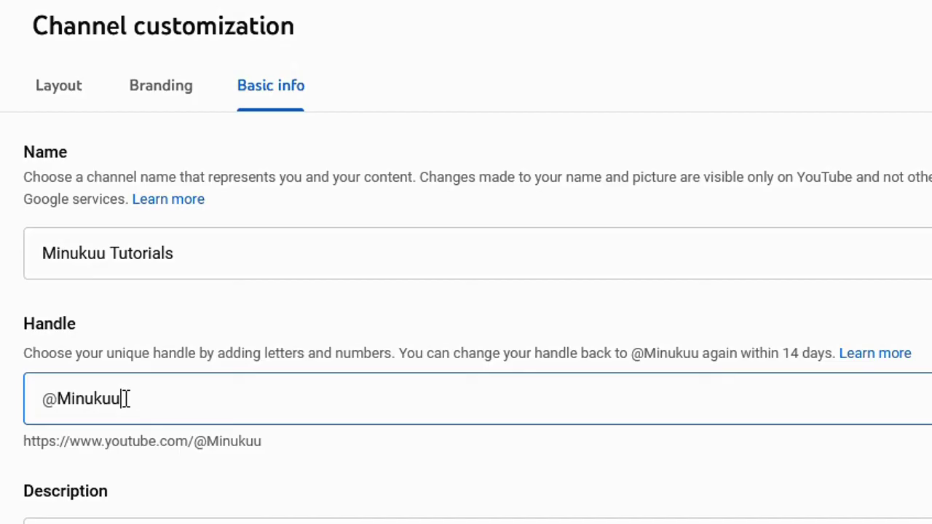
{"action": "type", "text": "1"}
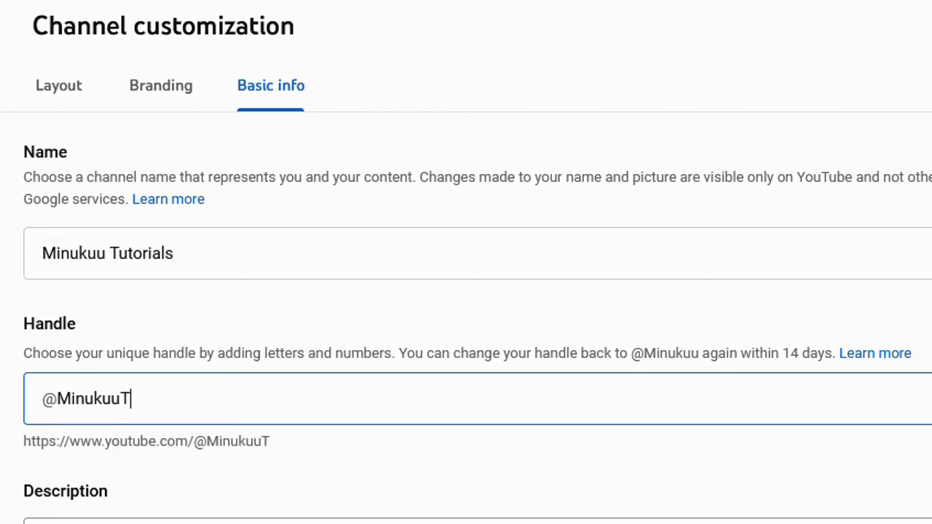
{"action": "left_click_drag", "start_coordinate": [158, 396], "coordinate": [64, 399]}
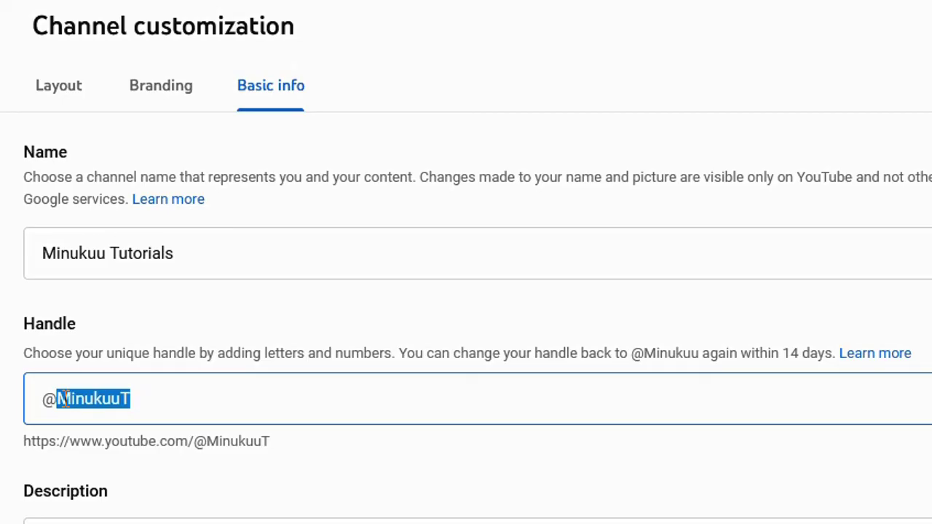
{"action": "type", "text": "MT"}
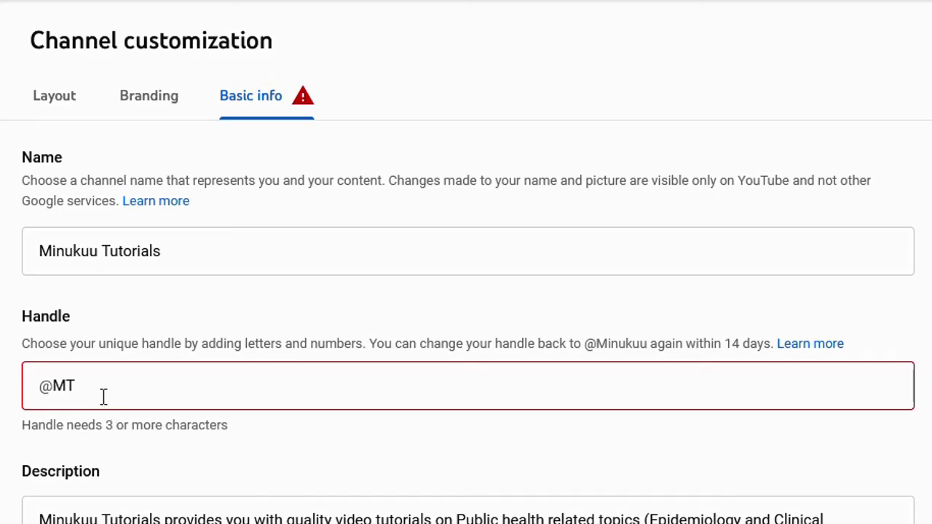
Extend the handle to MTutorials and check its availability, trying the variant MTutorials_9 as well.
{"action": "left_click", "coordinate": [96, 394]}
{"action": "type", "text": "u"}
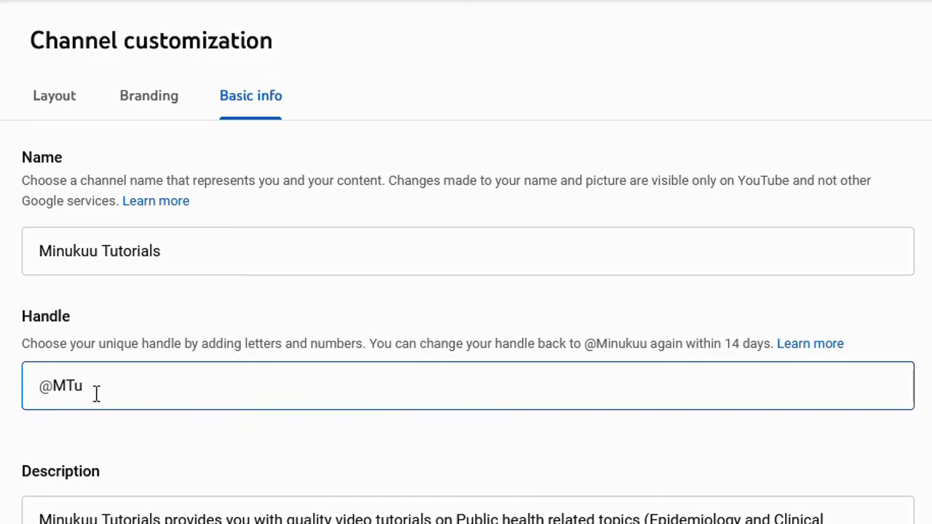
{"action": "type", "text": "torials"}
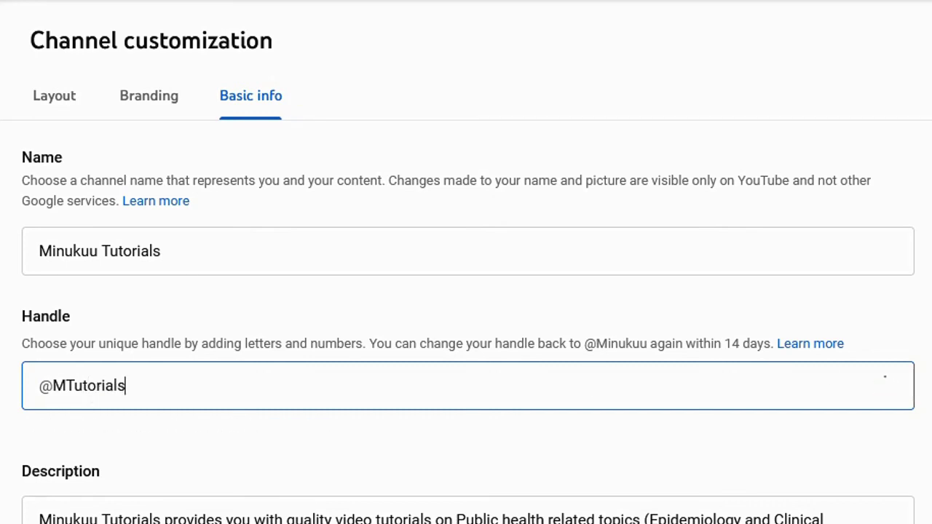
{"action": "key", "text": "Tab"}
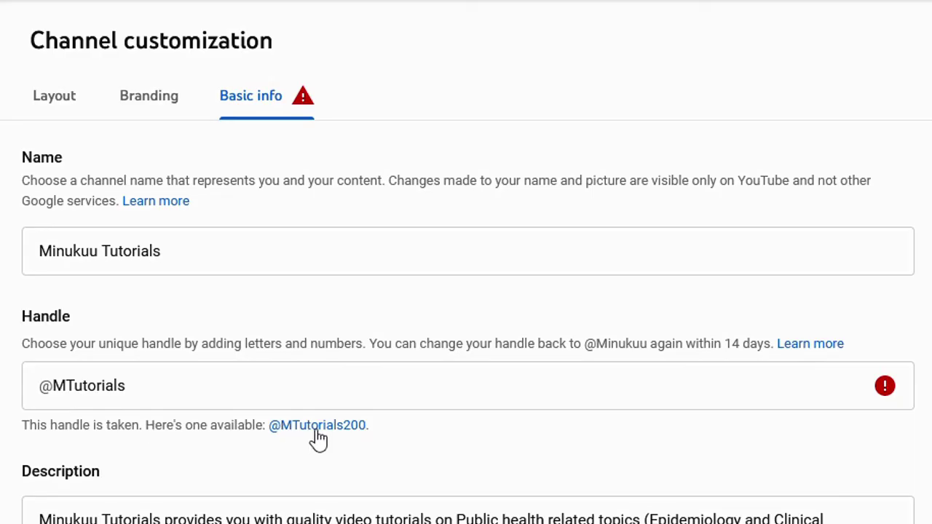
{"action": "left_click", "coordinate": [140, 381]}
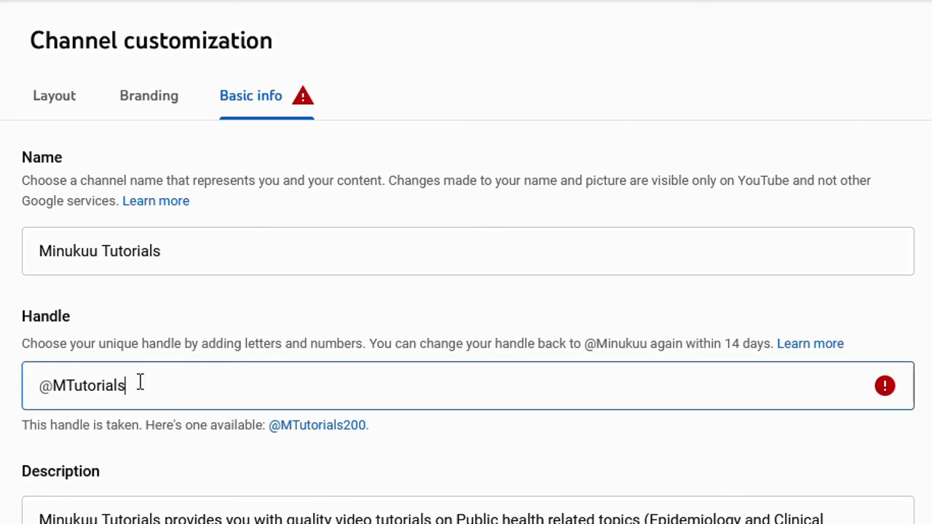
{"action": "type", "text": "_9"}
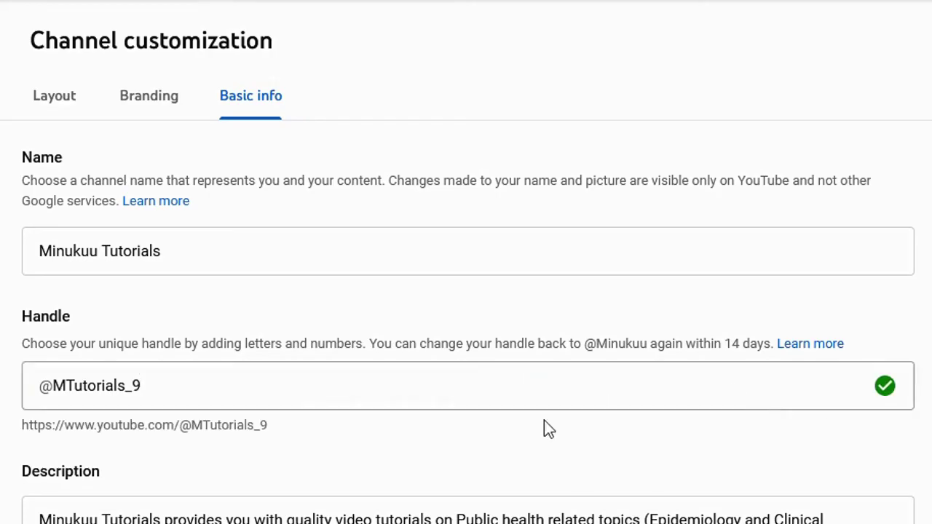
Replace the trial handle with MinukuuTutorials.
{"action": "left_click", "coordinate": [188, 391]}
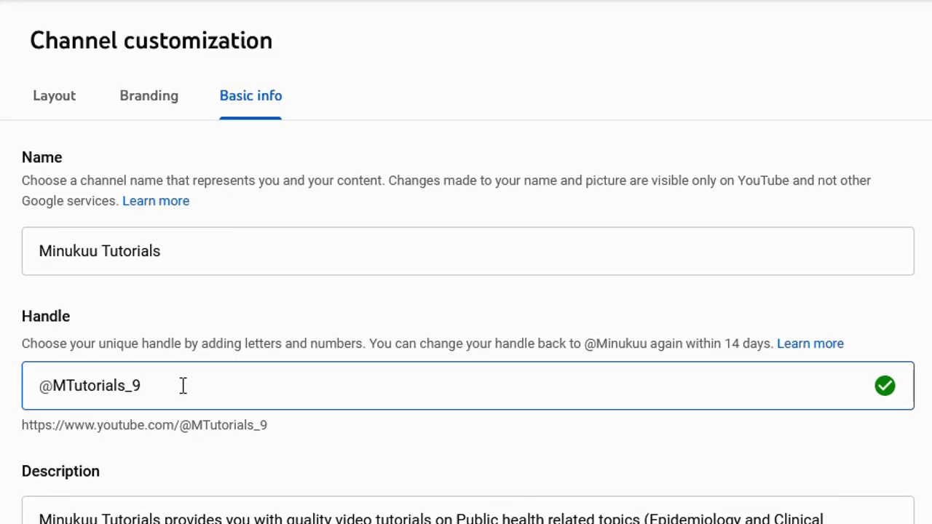
{"action": "key", "text": "BackSpace"}
{"action": "key", "text": "BackSpace"}
{"action": "key", "text": "BackSpace"}
{"action": "key", "text": "BackSpace"}
{"action": "key", "text": "BackSpace"}
{"action": "key", "text": "BackSpace"}
{"action": "key", "text": "BackSpace"}
{"action": "key", "text": "BackSpace"}
{"action": "key", "text": "BackSpace"}
{"action": "key", "text": "BackSpace"}
{"action": "key", "text": "BackSpace"}
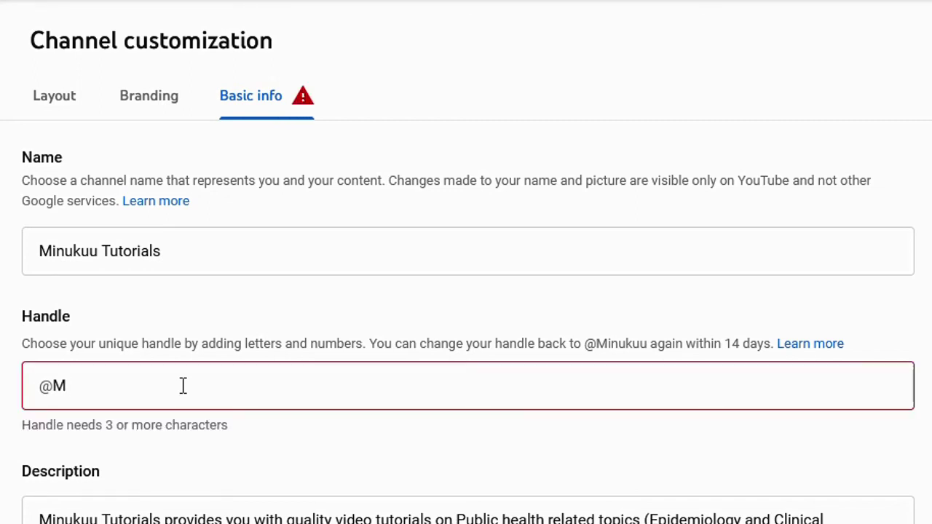
{"action": "type", "text": "inukuu"}
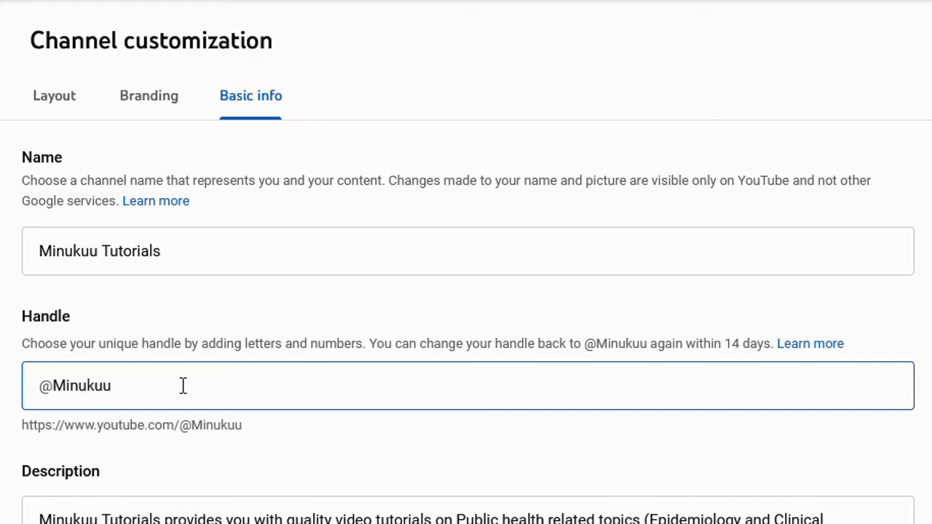
{"action": "type", "text": "Tutorials"}
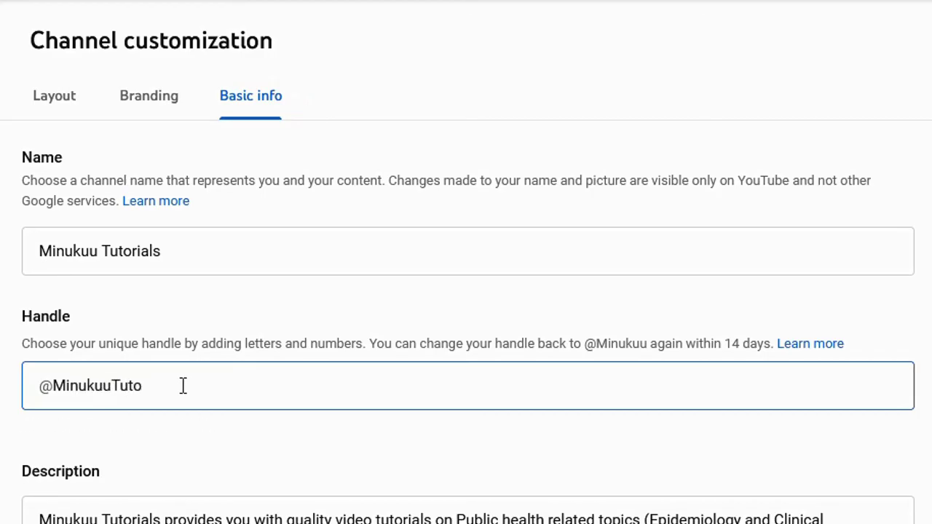